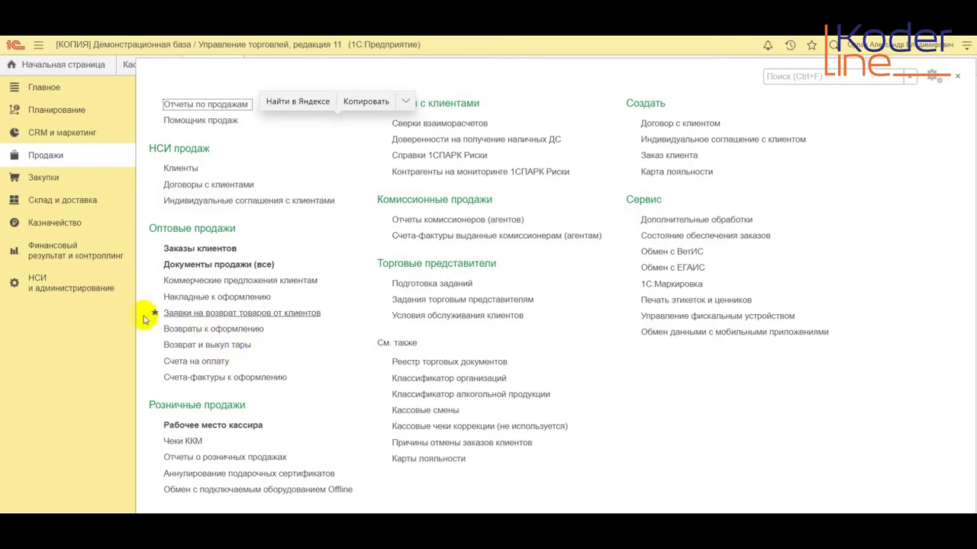
- Open the card of Фискальный регистратор (Торговый зал) from the Кассы ККМ directory
left_click(76, 288)
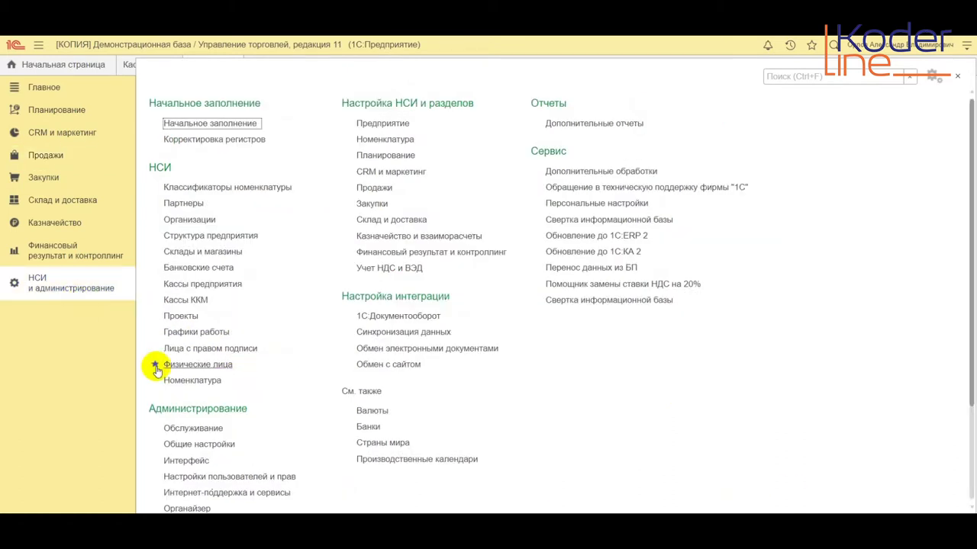
left_click(197, 300)
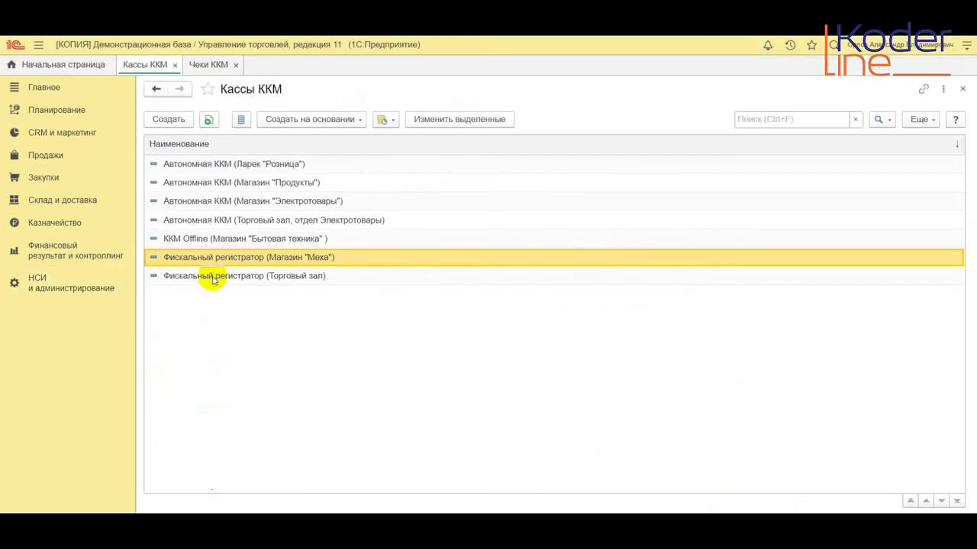
left_click(211, 281)
double_click(211, 277)
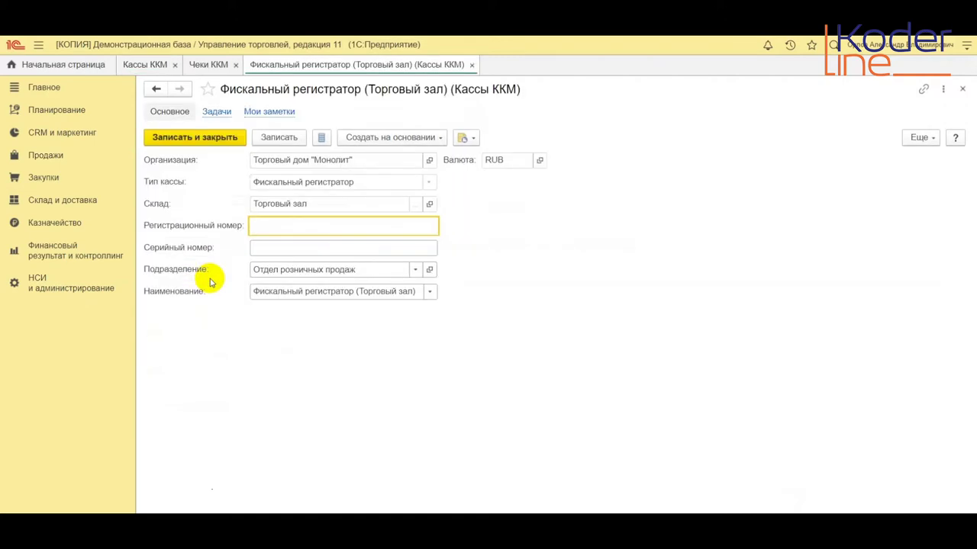
- Fill in the register's registration number with zeros ending in 1111 and serial number with zeros ending in sixes, saving and closing the card
type("0000")
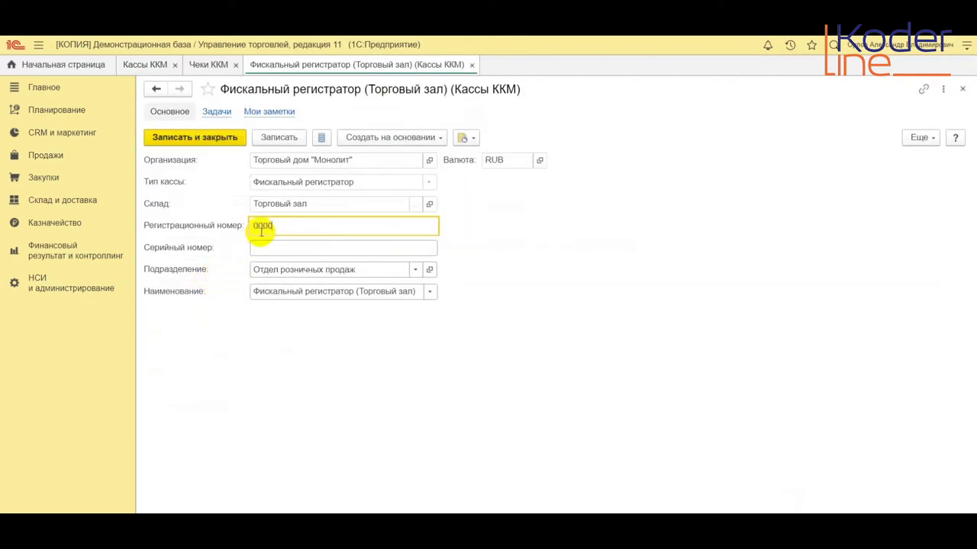
type("000000000001111")
left_click(304, 248)
type("00000")
type("00000000000000000000000000")
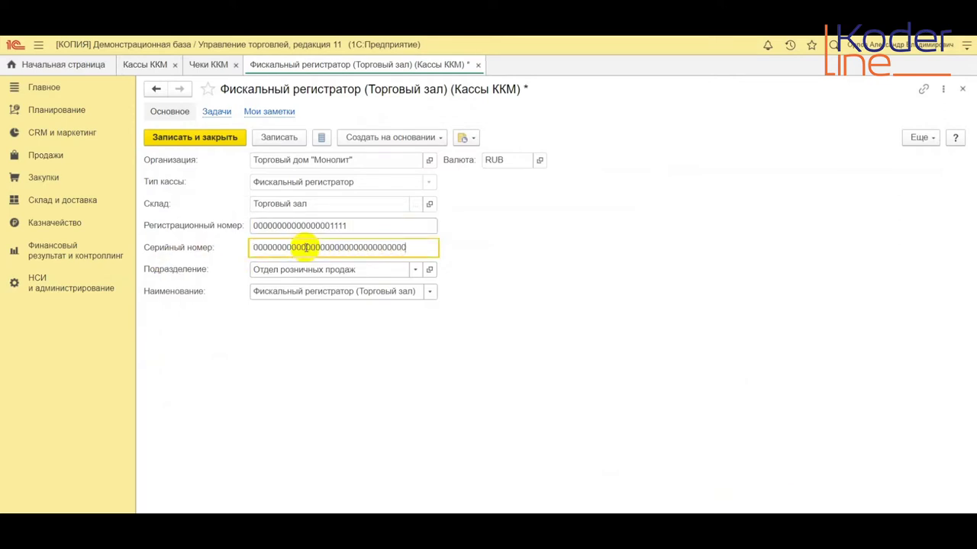
type("66666")
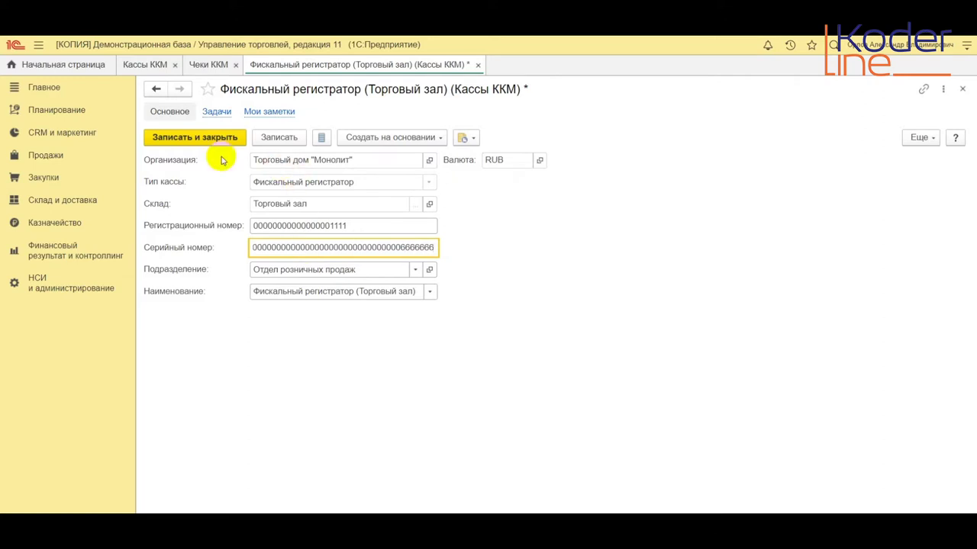
left_click(199, 143)
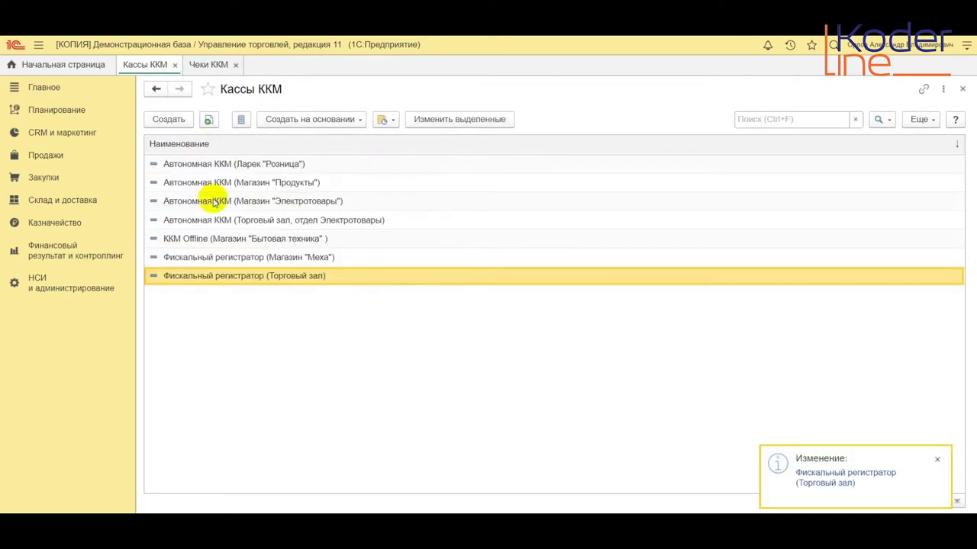
- Review the card of Фискальный регистратор (Магазин "Меха") and close it without changes
double_click(242, 263)
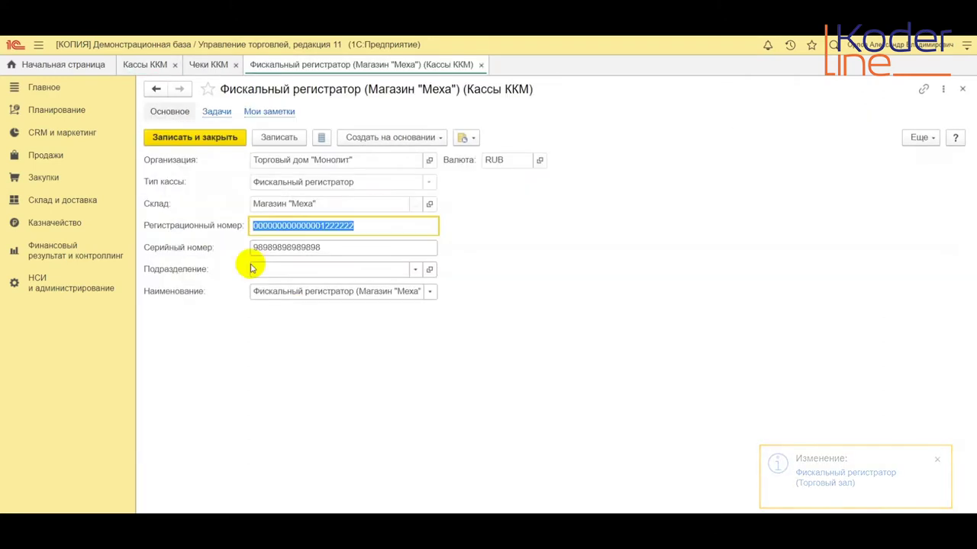
key("Escape")
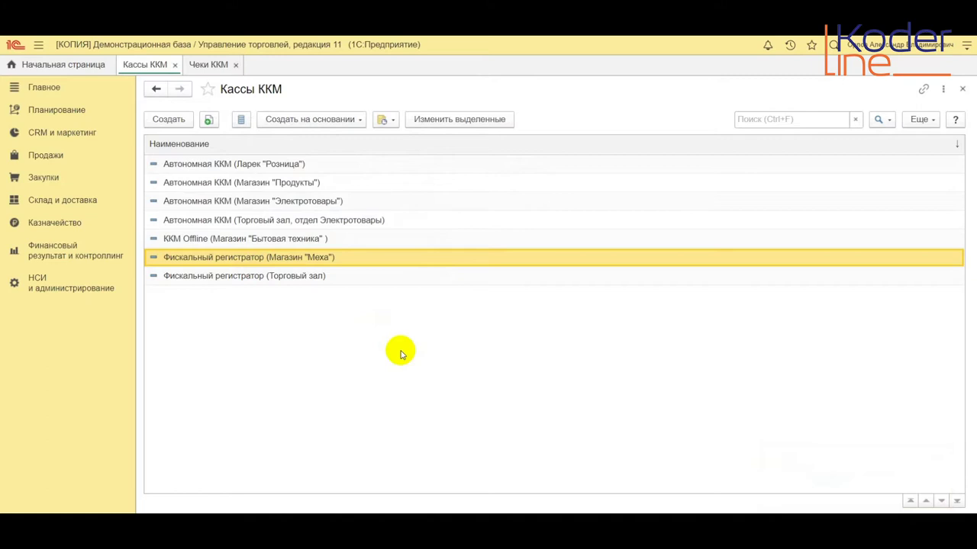
- Show the Чеки ККМ receipts for the register Фискальный регистратор (Магазин "Меха")
left_click(46, 157)
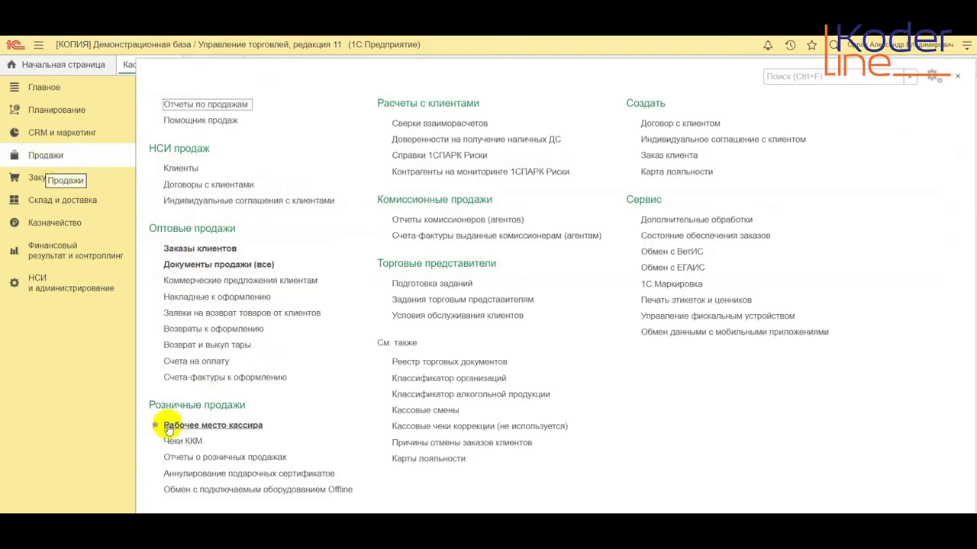
left_click(186, 441)
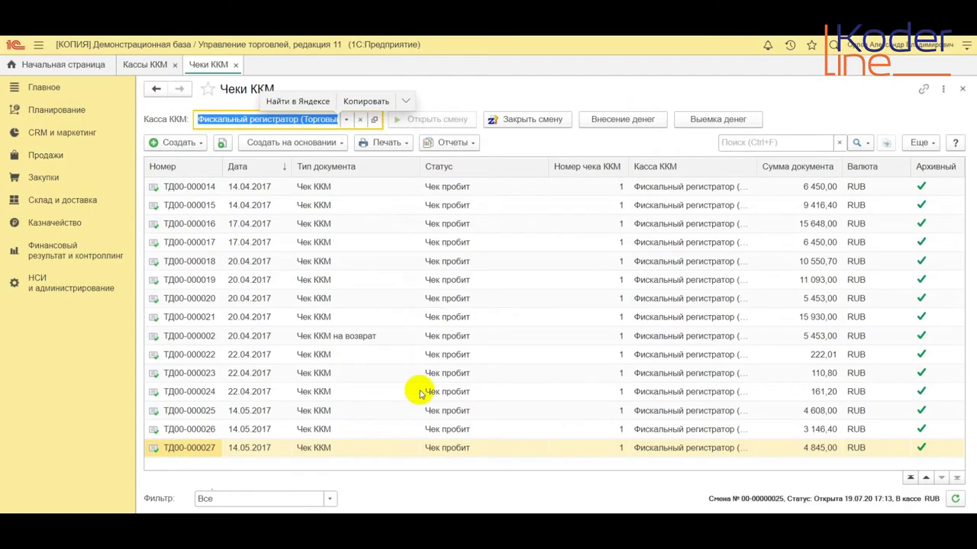
left_click(344, 120)
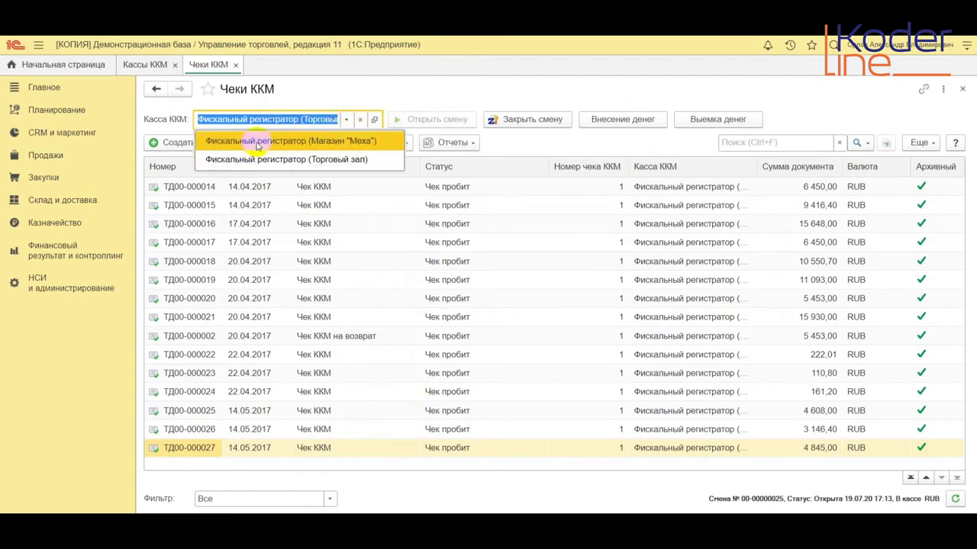
left_click(257, 143)
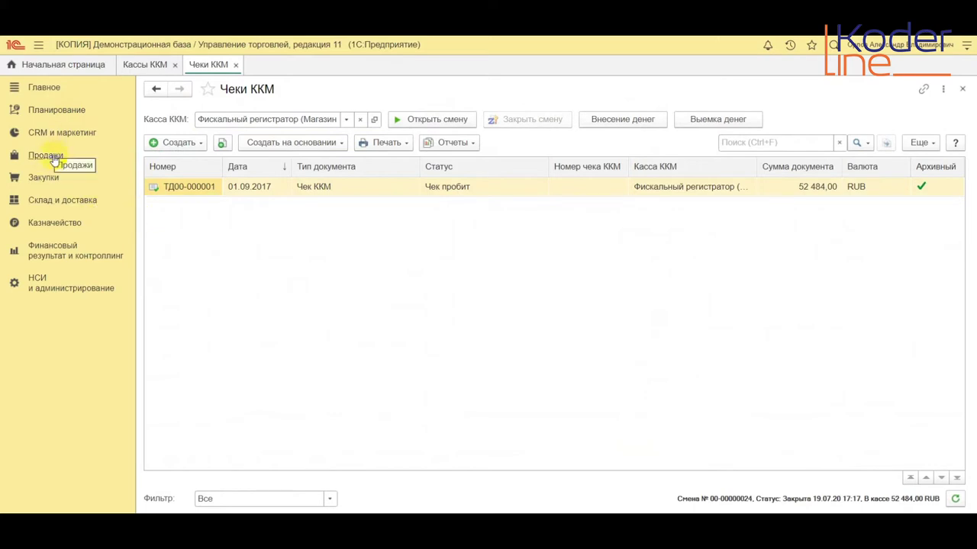
- Open a cash shift for the Магазин "Меха" register through Операции с ККМ in the cashier workplace
left_click(54, 157)
left_click(233, 426)
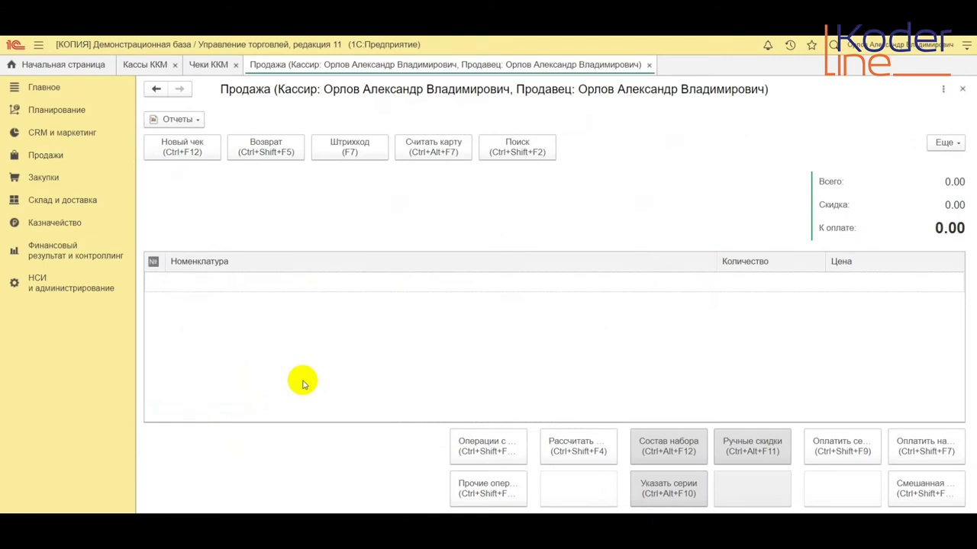
left_click(491, 446)
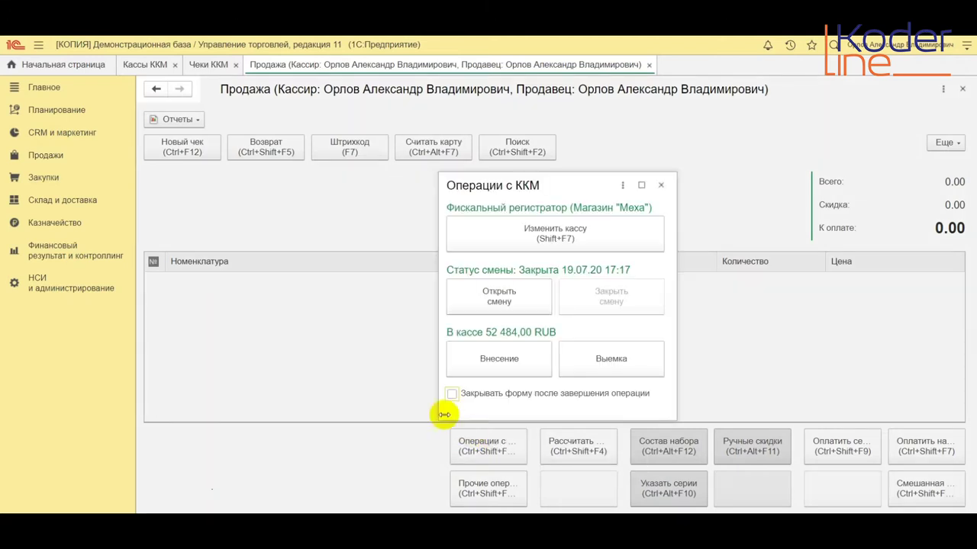
left_click(519, 297)
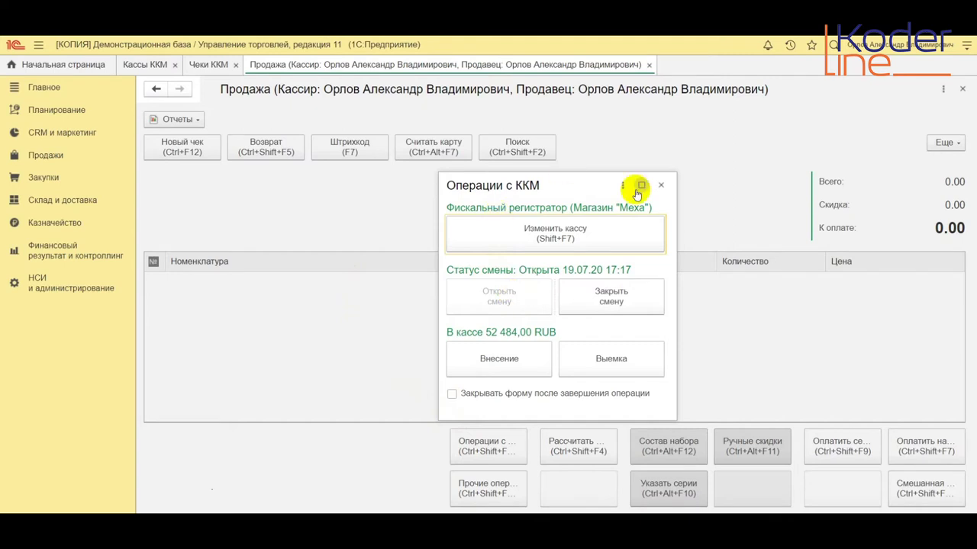
left_click(661, 185)
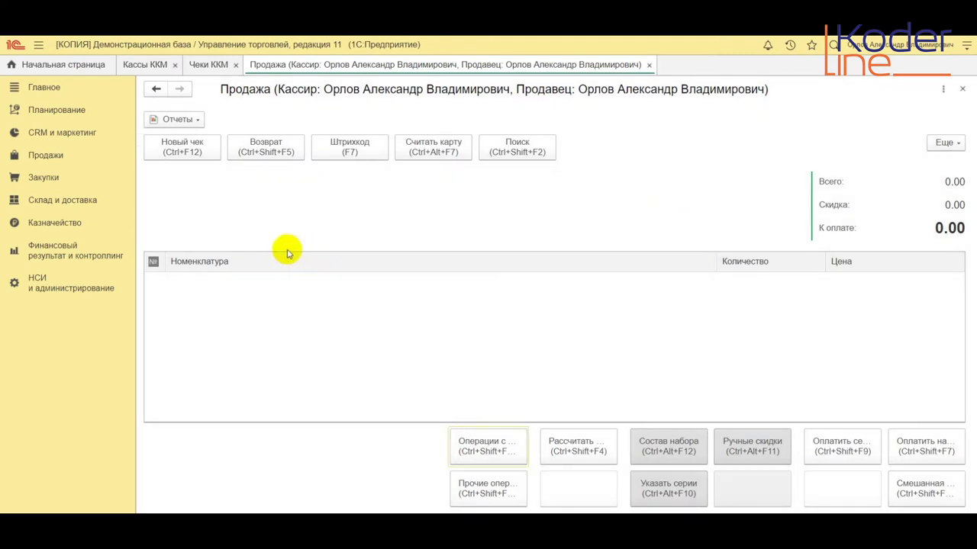
- View the shift and report operations in Управление фискальным устройством, closing it without running any of them
left_click(43, 159)
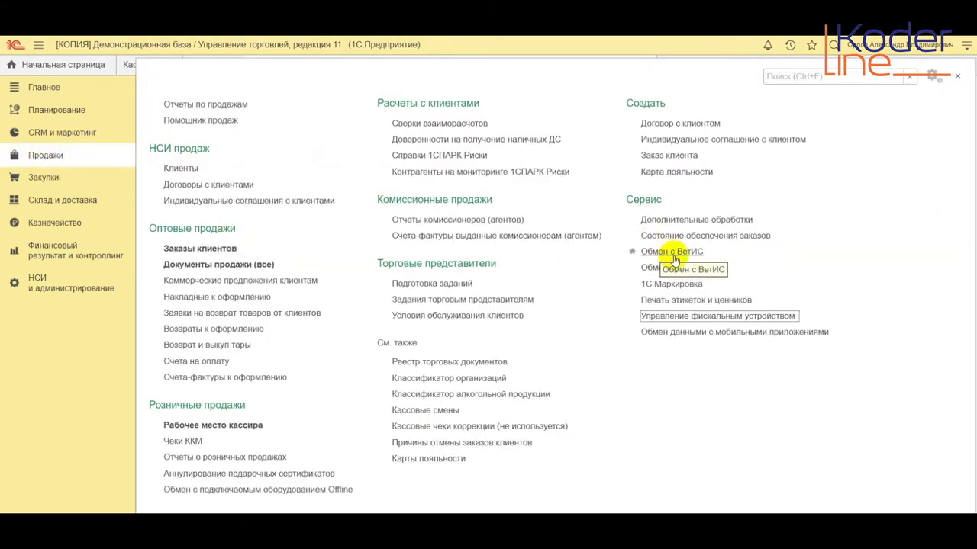
left_click(736, 317)
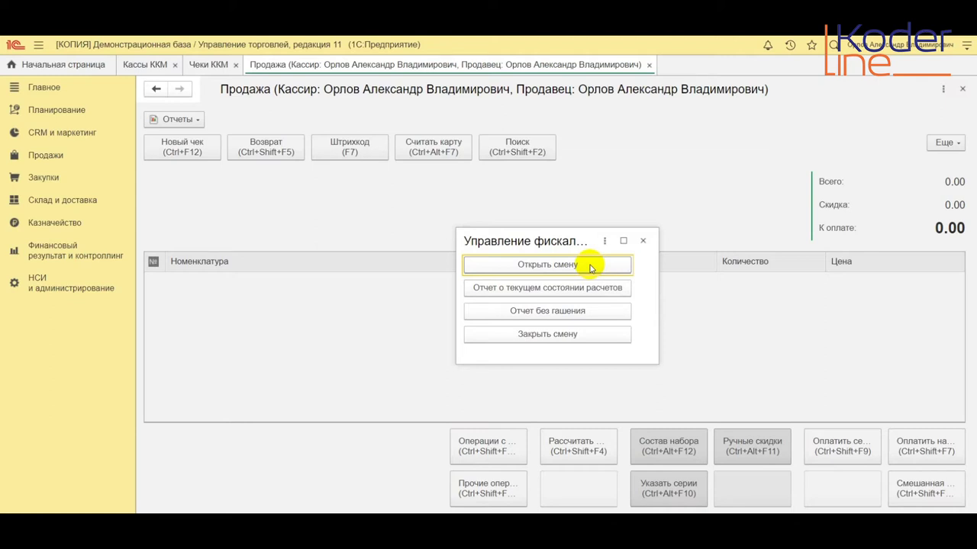
left_click(643, 241)
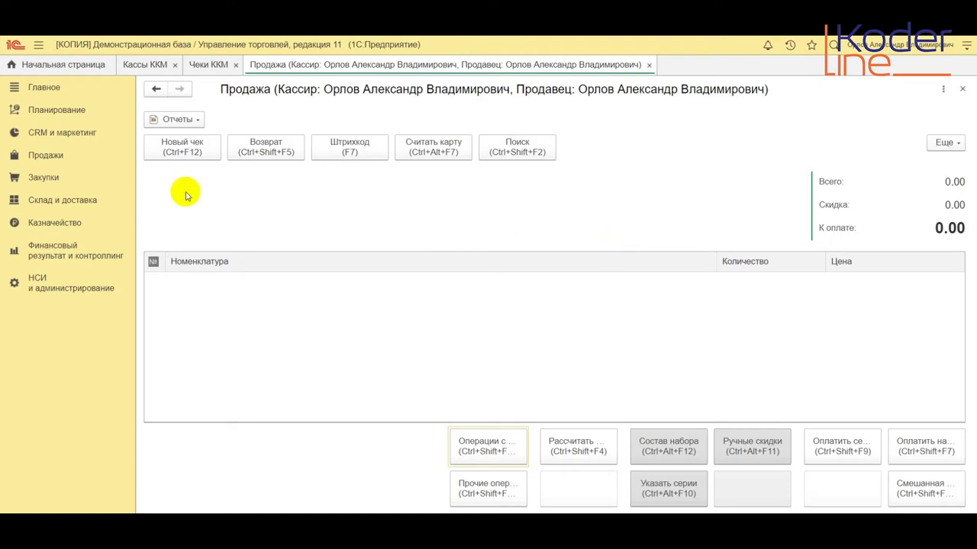
- Find the Кассовые смены list by searching functions for "кассо" and clear its Рабочее место filter
left_click(59, 155)
left_click(848, 79)
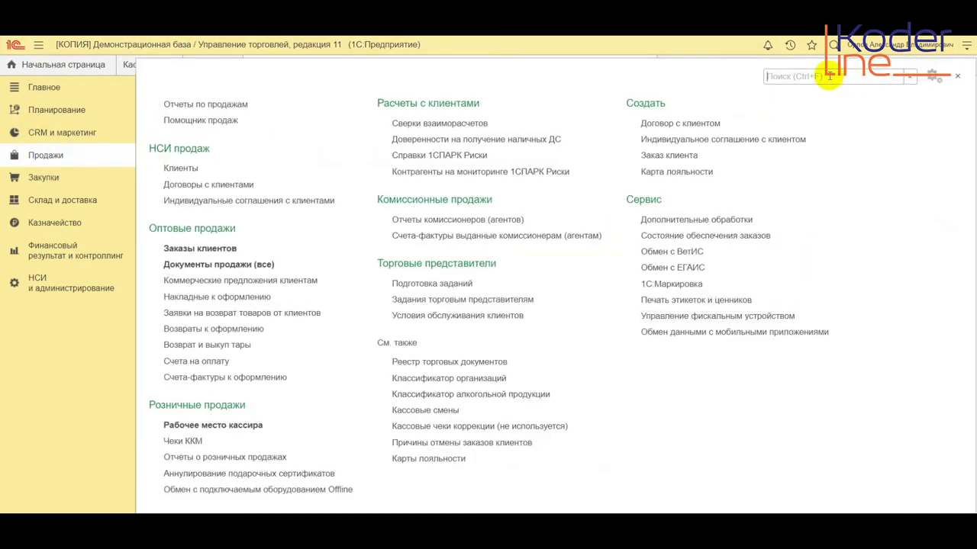
type("кассо")
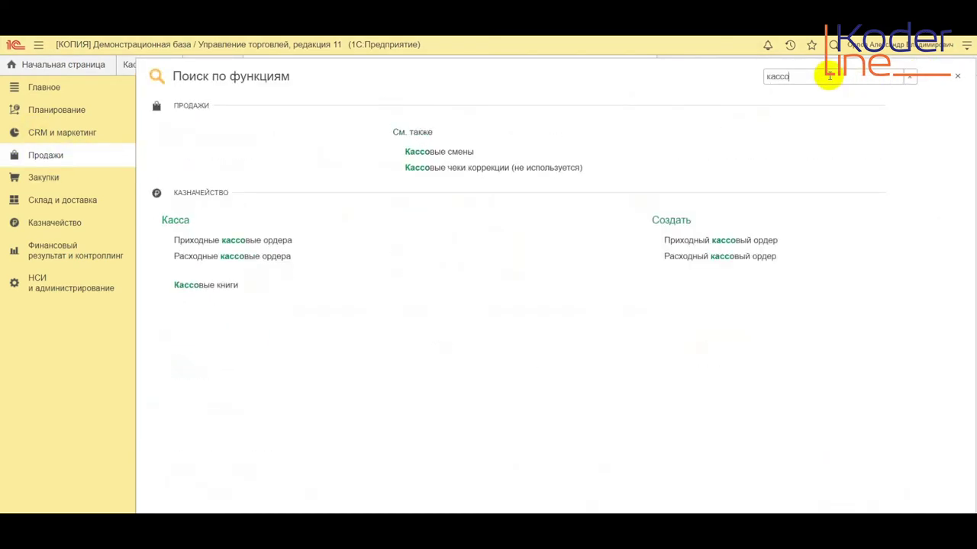
left_click(458, 153)
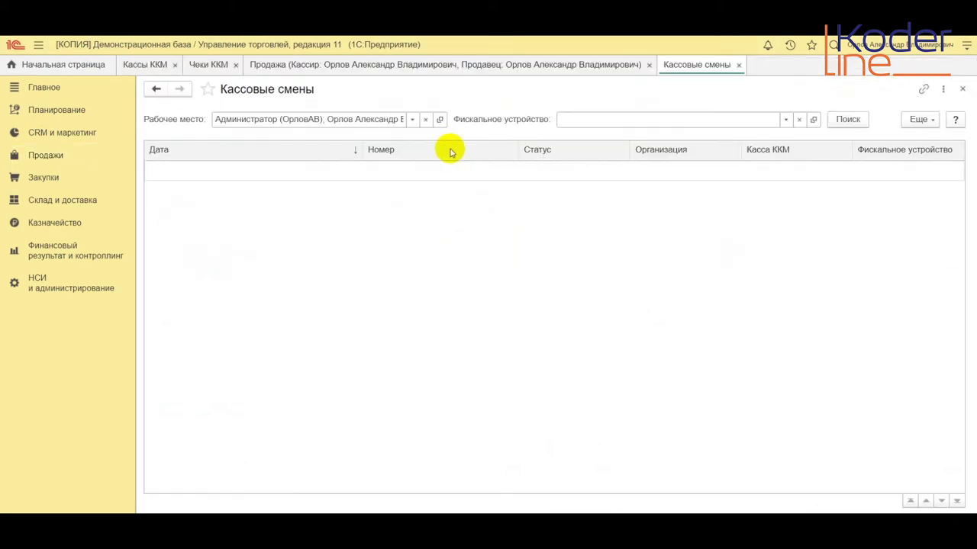
left_click(418, 119)
key("BackSpace")
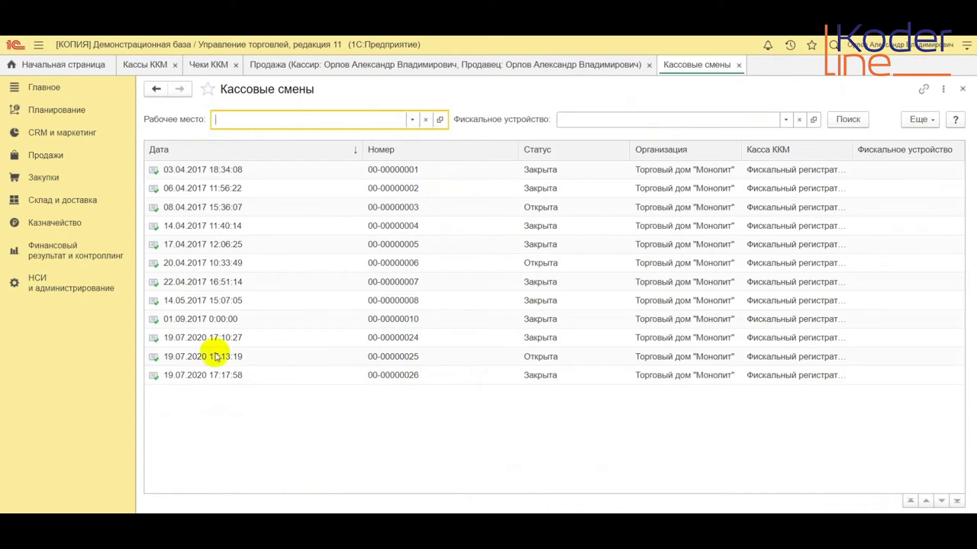
- Examine the cash shift dated 19.07.2020 17:17:58, then close its card and the shift list
left_click(578, 356)
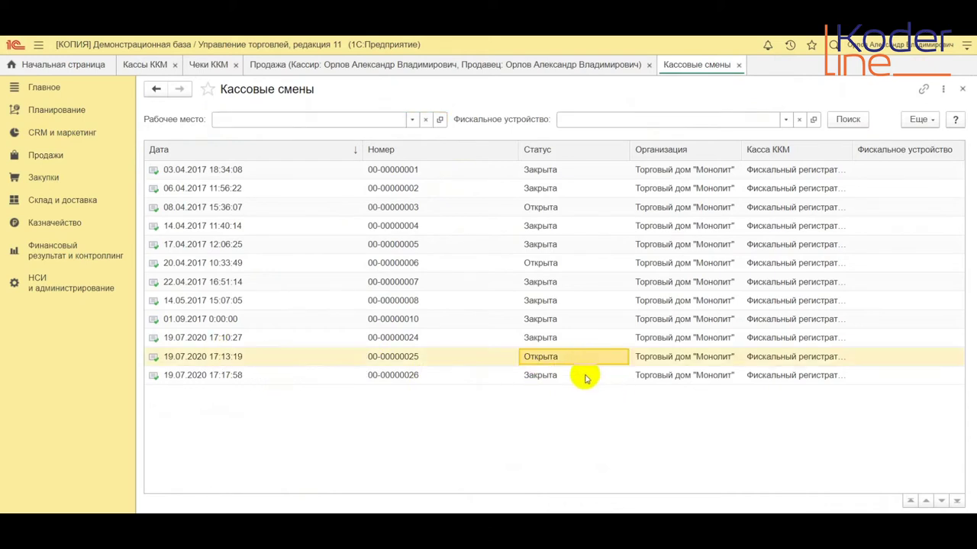
left_click(583, 374)
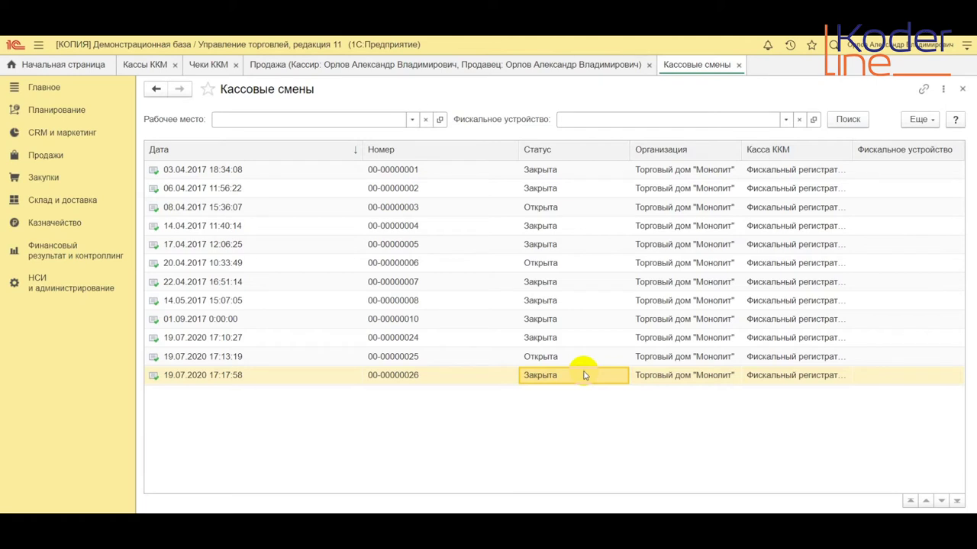
double_click(584, 375)
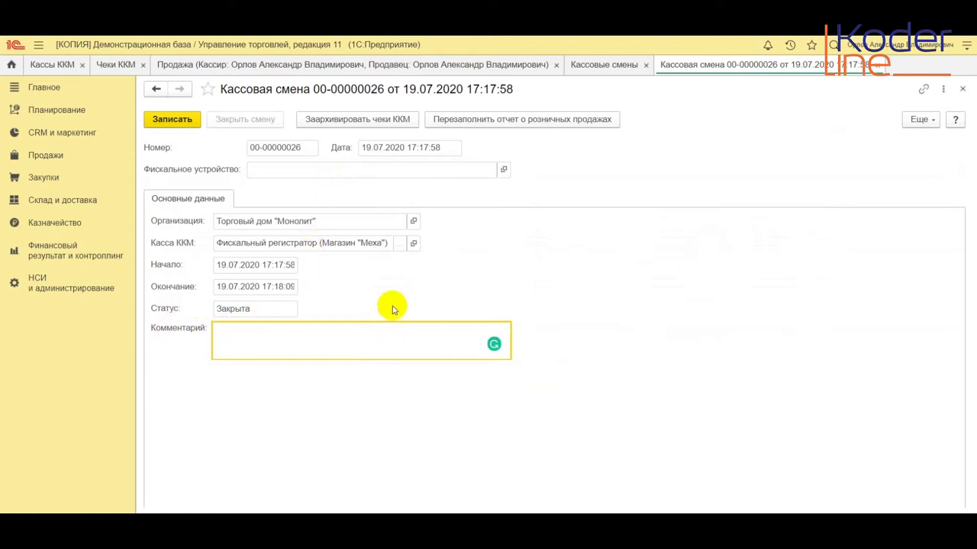
key("Escape")
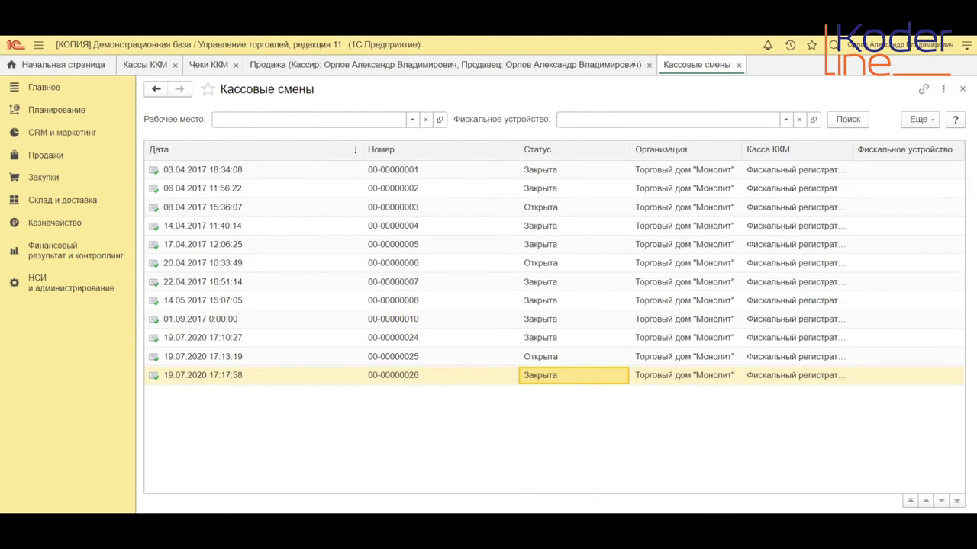
key("Escape")
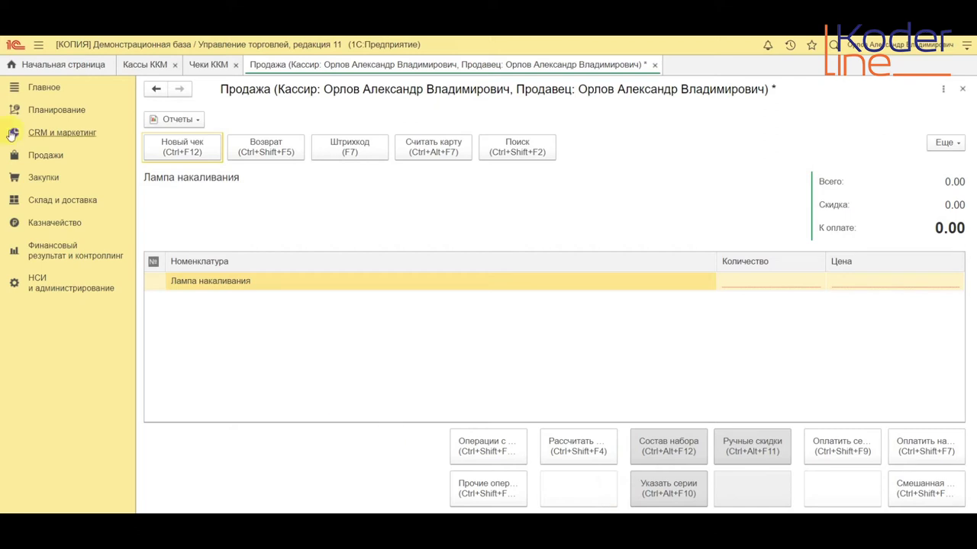
- Open the Чеки ККМ list and clear the Касса ККМ filter to show receipts for all registers
left_click(49, 155)
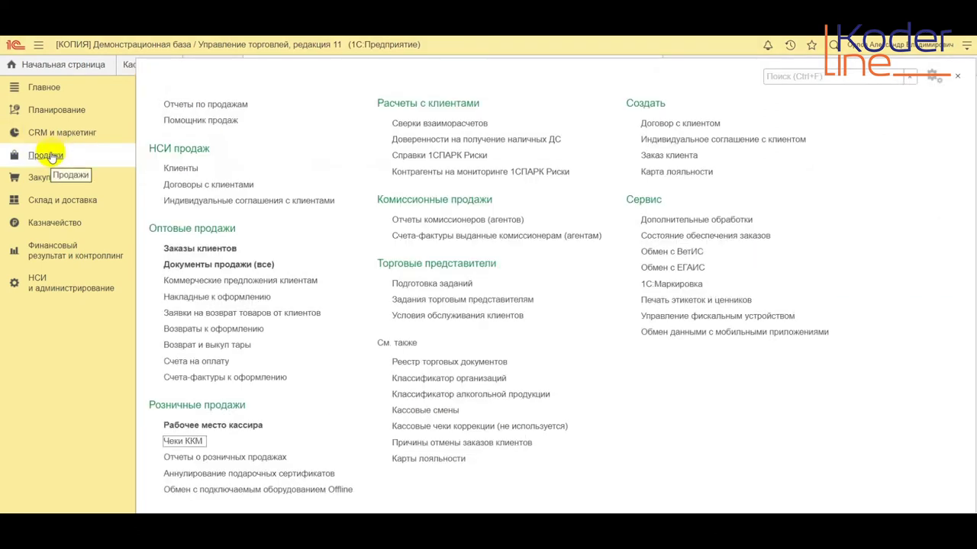
left_click(187, 442)
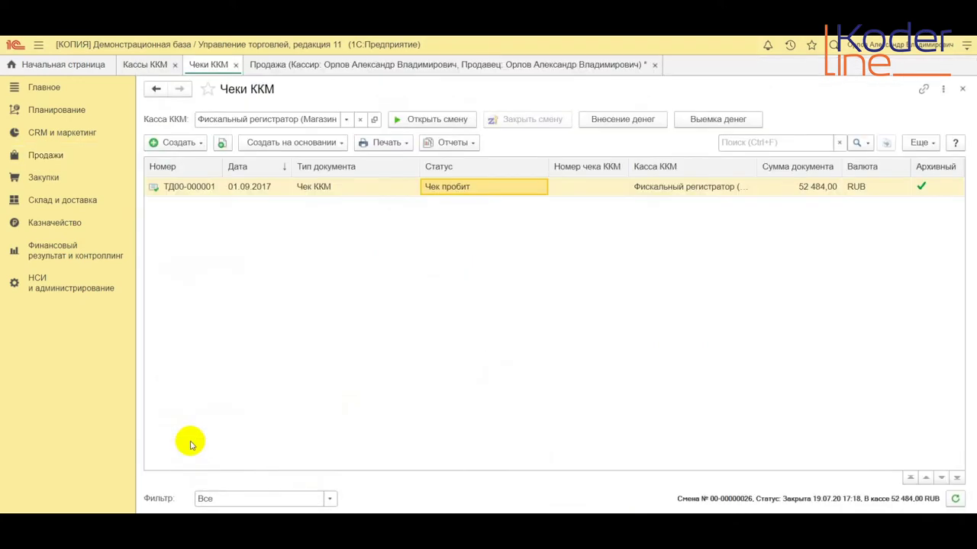
left_click(349, 119)
key("BackSpace")
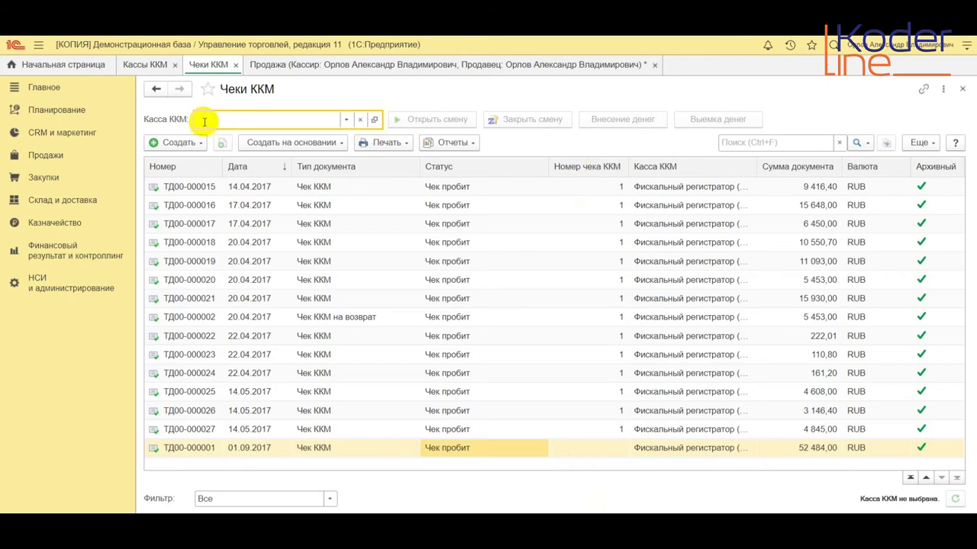
- Close the shift of Фискальный регистратор (Торговый зал) from the Чеки ККМ list, and post and close the resulting retail sales report
left_click(46, 157)
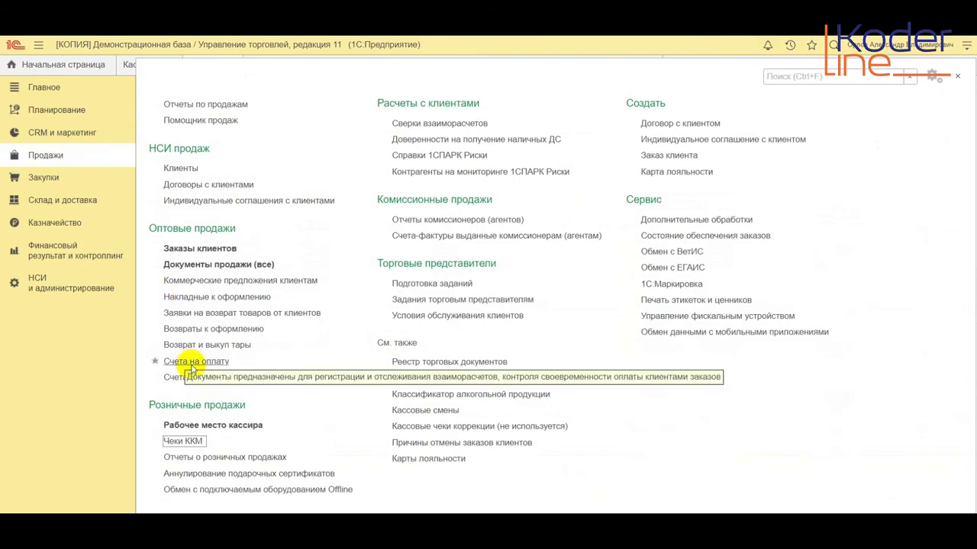
left_click(180, 441)
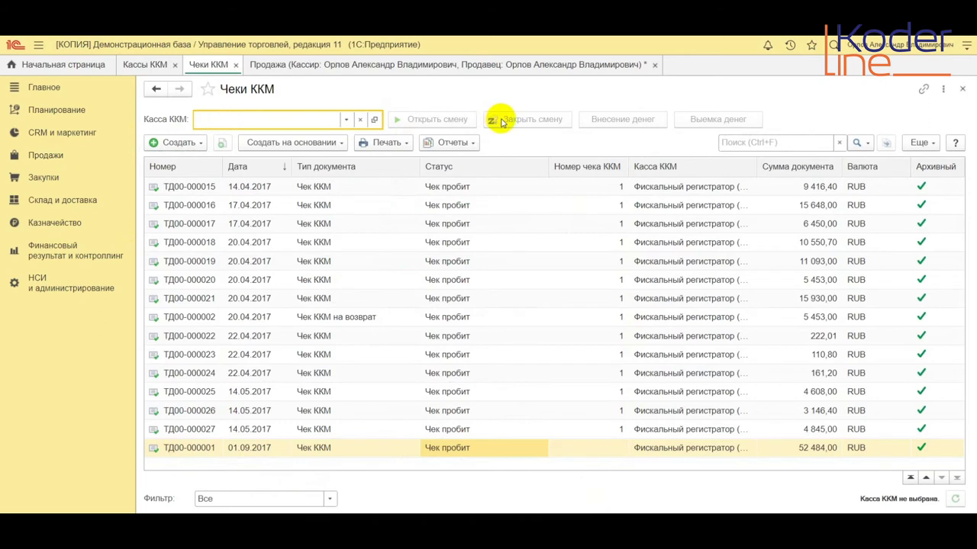
left_click(346, 121)
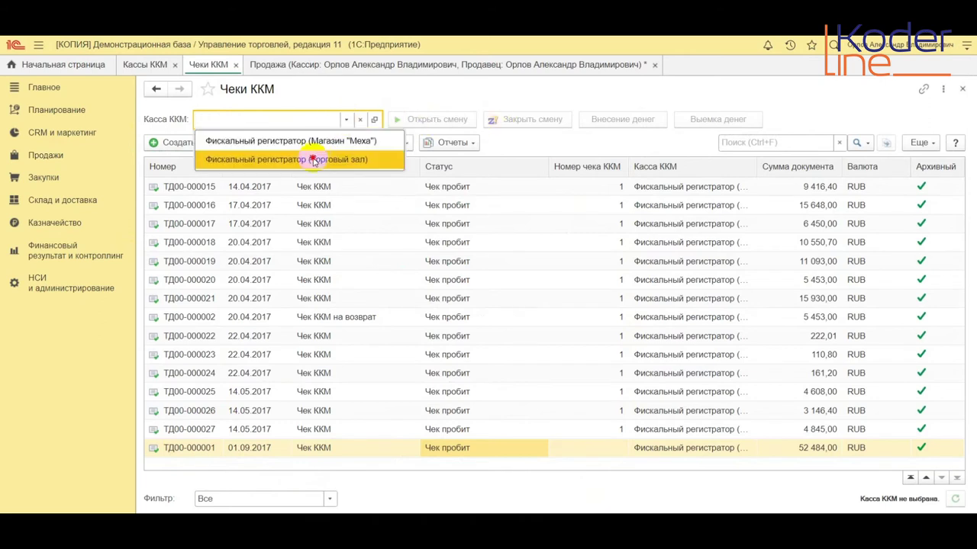
left_click(316, 158)
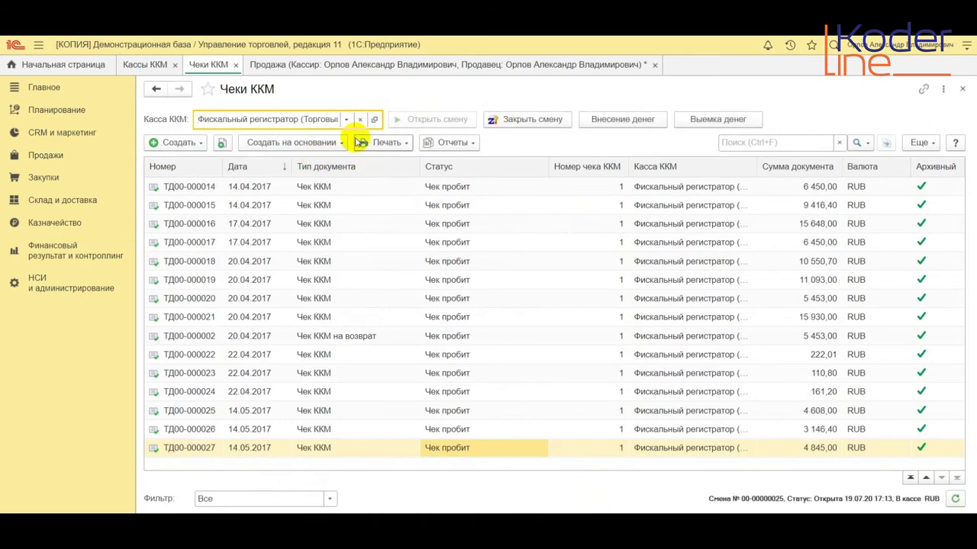
left_click(531, 122)
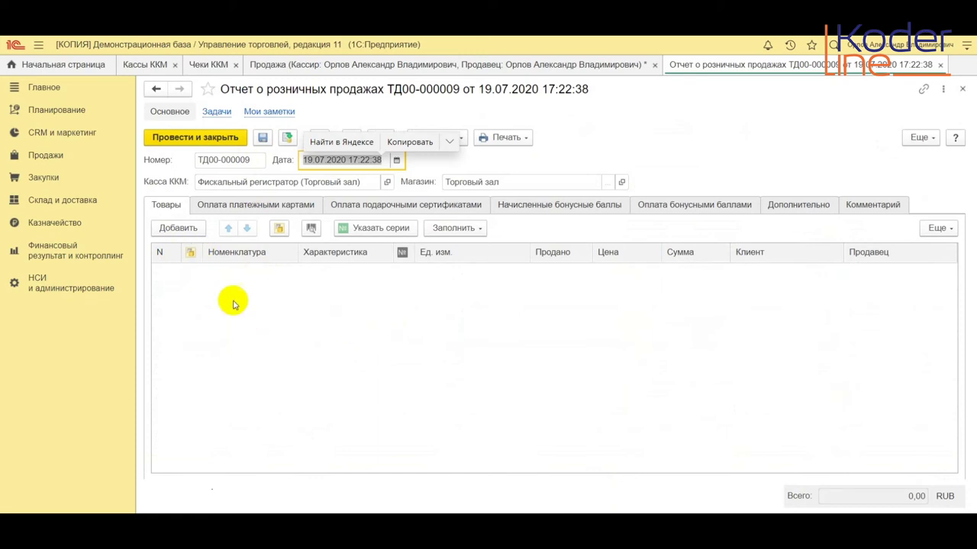
left_click(200, 143)
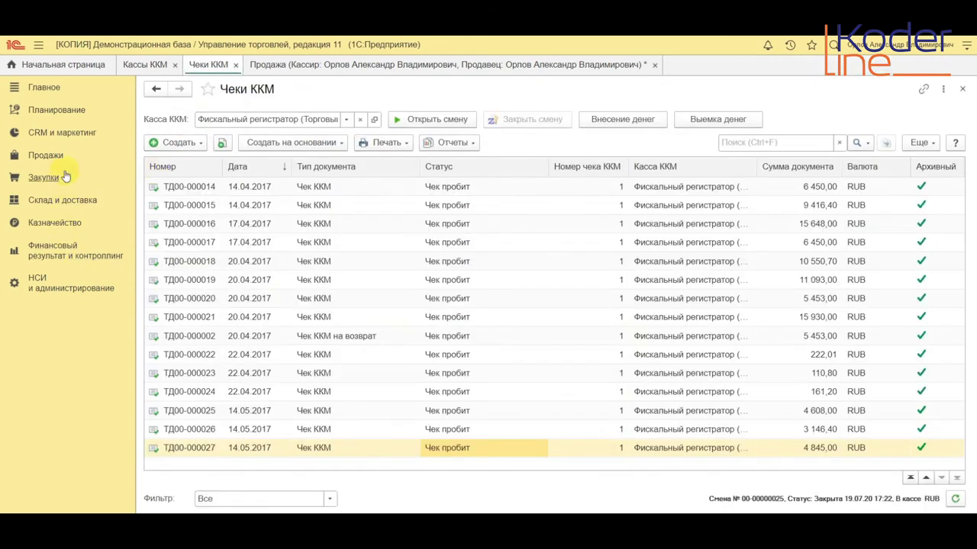
- Try to close the shift through Управление фискальным устройством, and dismiss its window
left_click(47, 155)
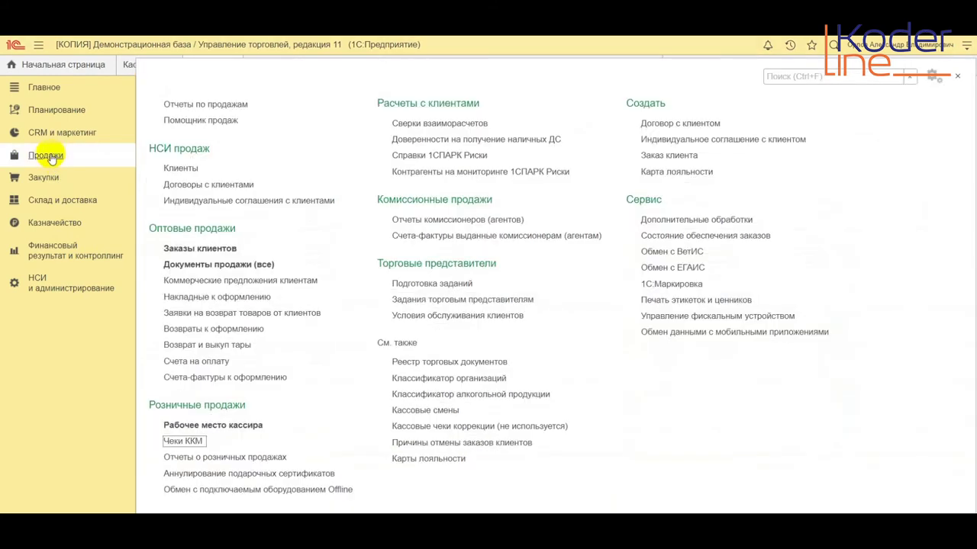
left_click(656, 316)
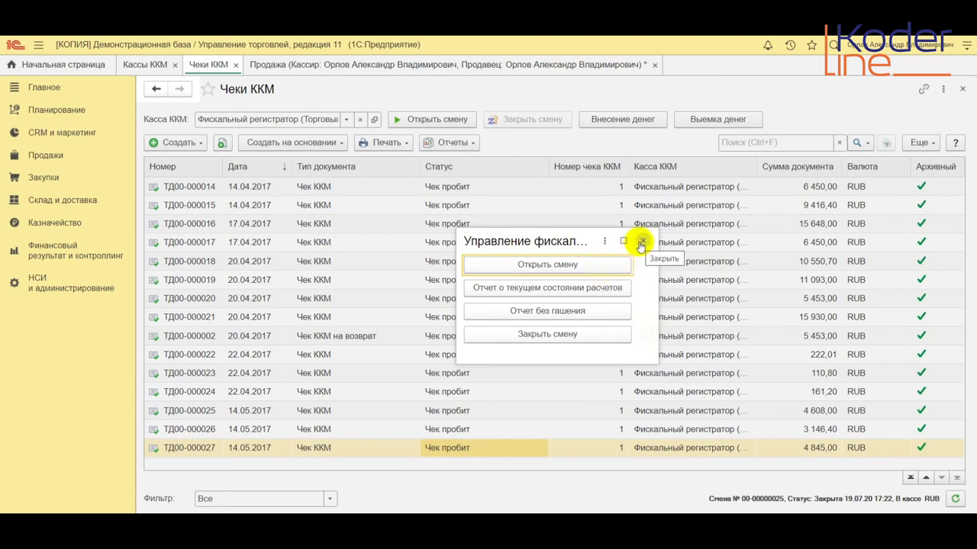
left_click(583, 337)
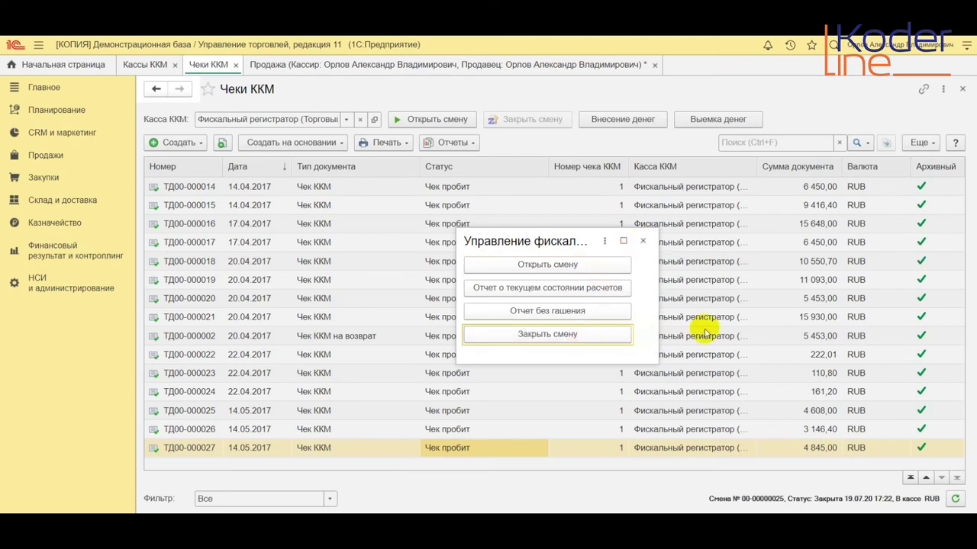
left_click(644, 244)
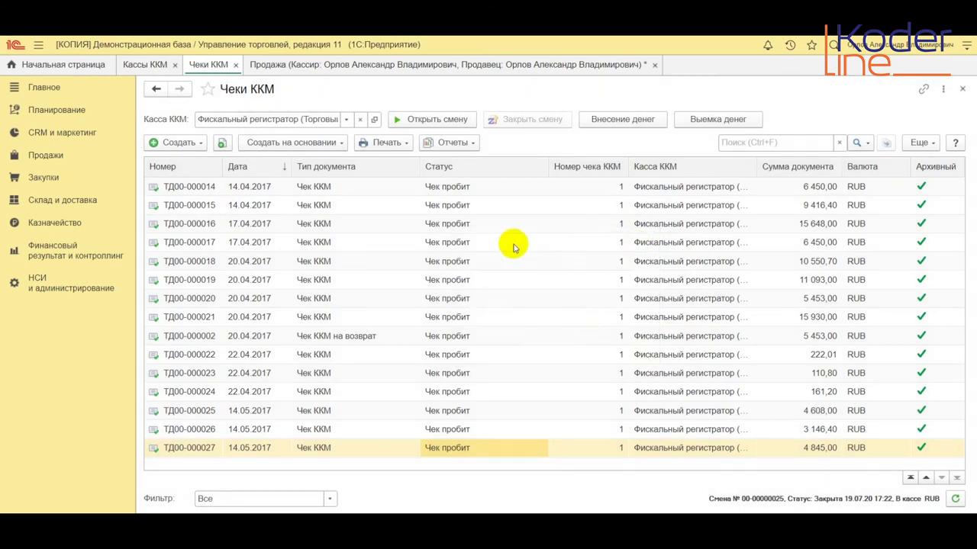
- Open and close a shift for Фискальный регистратор (Магазин "Меха") through Операции с ККМ in the cashier workplace, and review its retail sales report
left_click(46, 156)
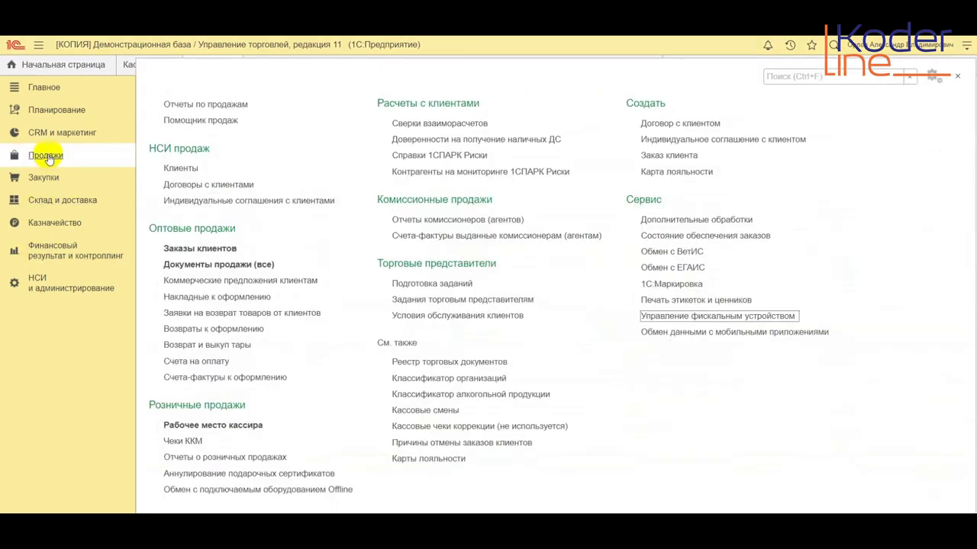
left_click(240, 430)
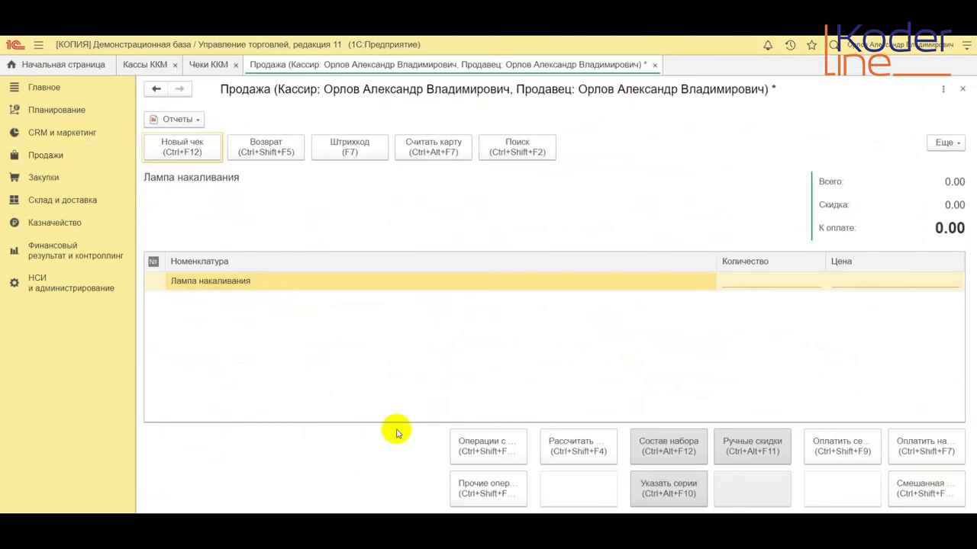
left_click(486, 446)
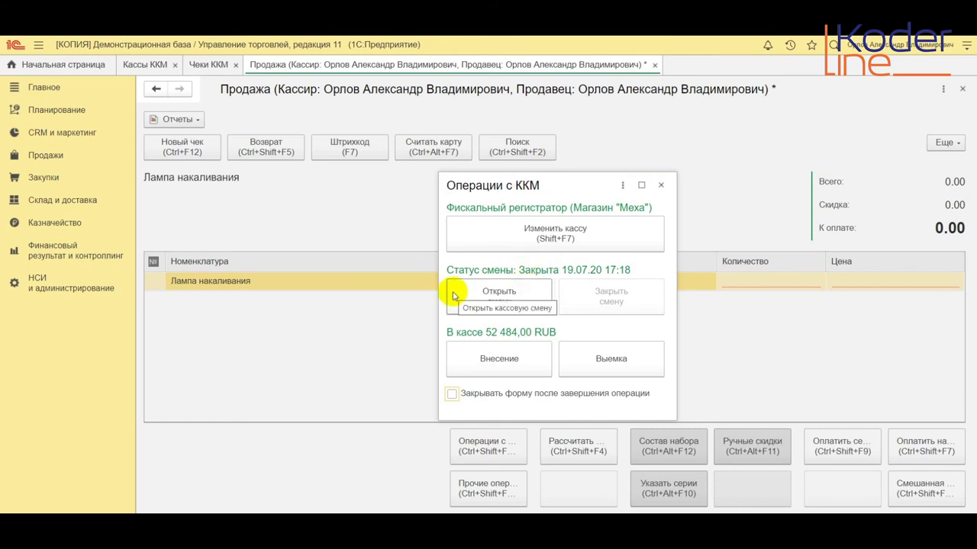
left_click(662, 186)
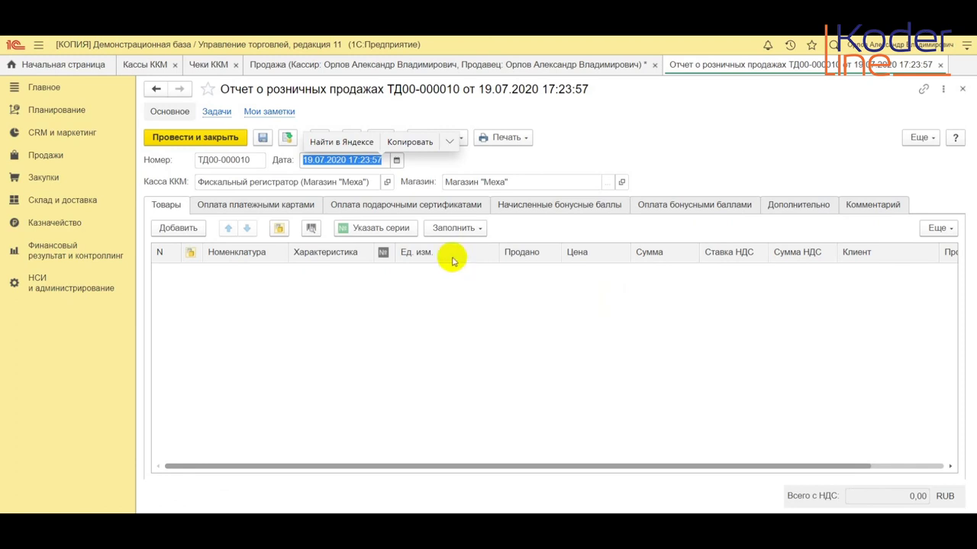
mouse_move(452, 261)
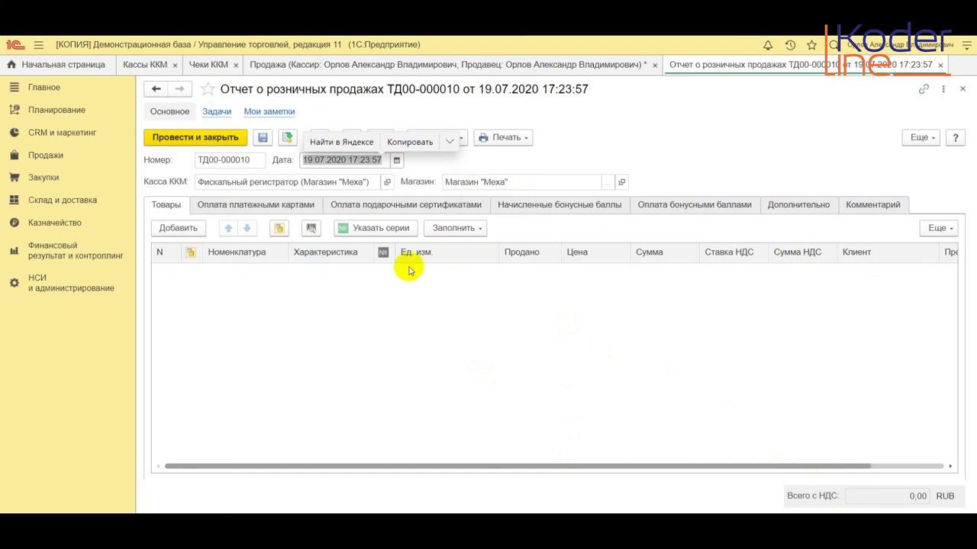
mouse_move(366, 250)
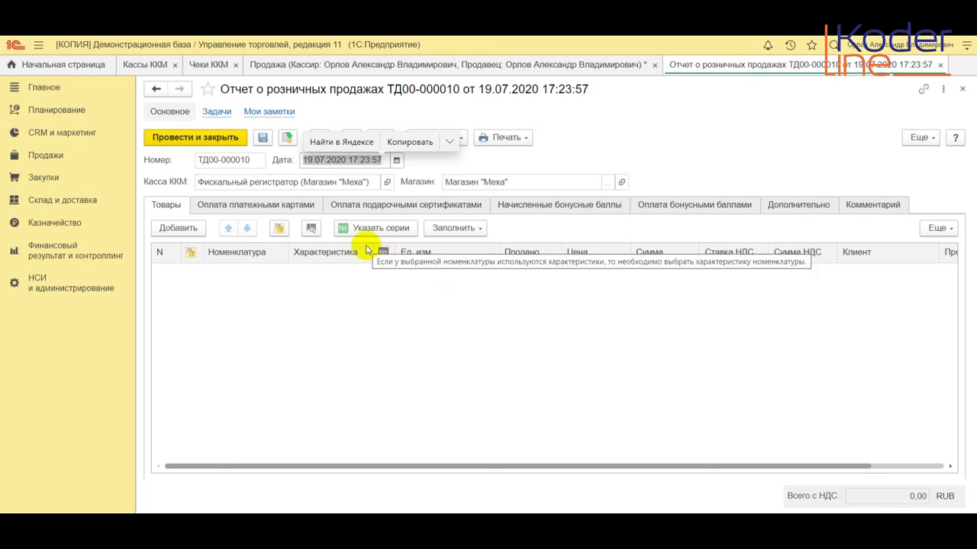